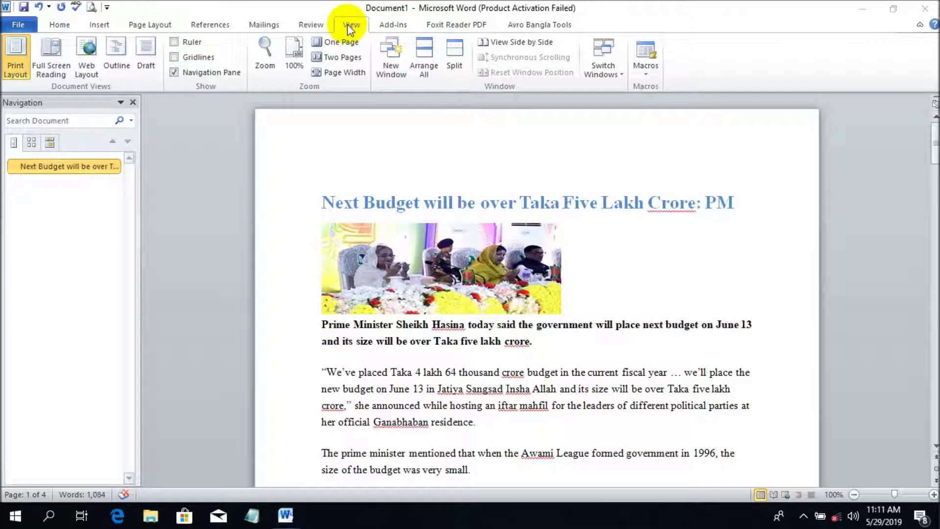
Step: Focus the Word window and open the View > Zoom dialog, selecting a preset zoom percentage
left_click(348, 26)
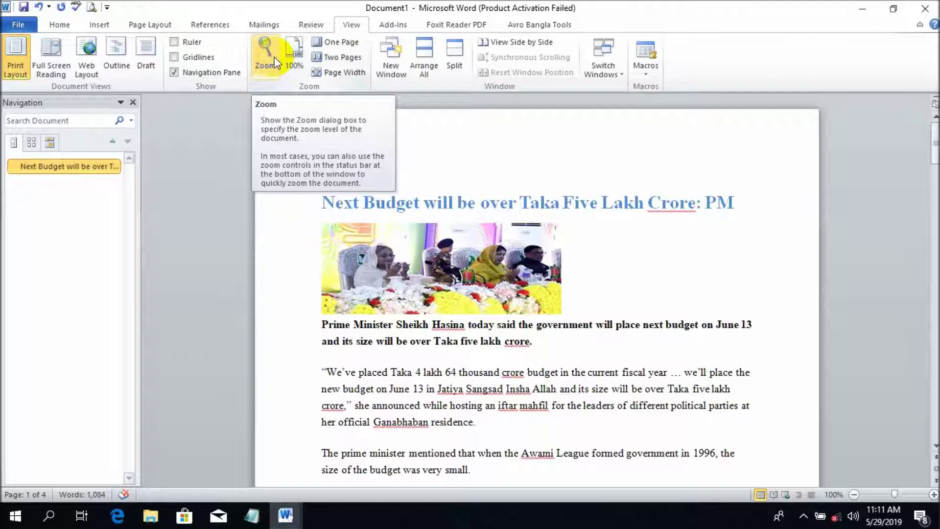
left_click(275, 62)
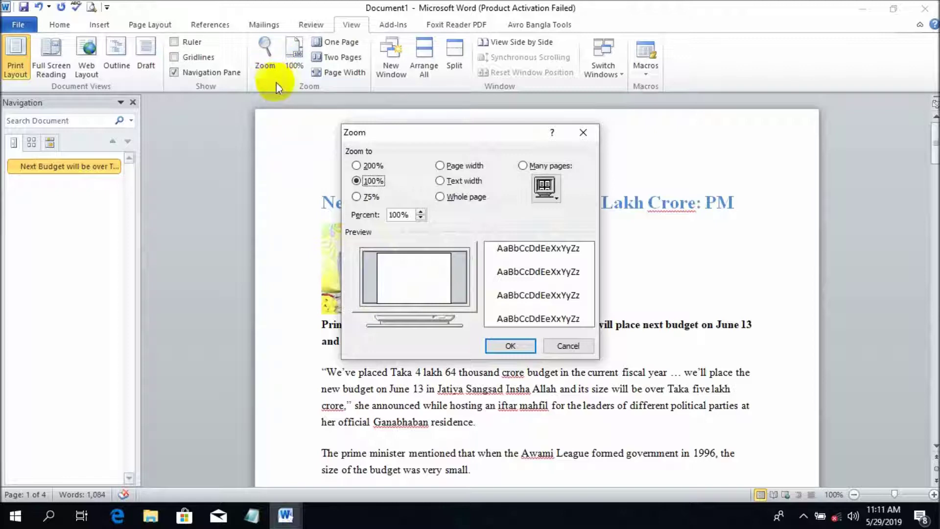
left_click(356, 181)
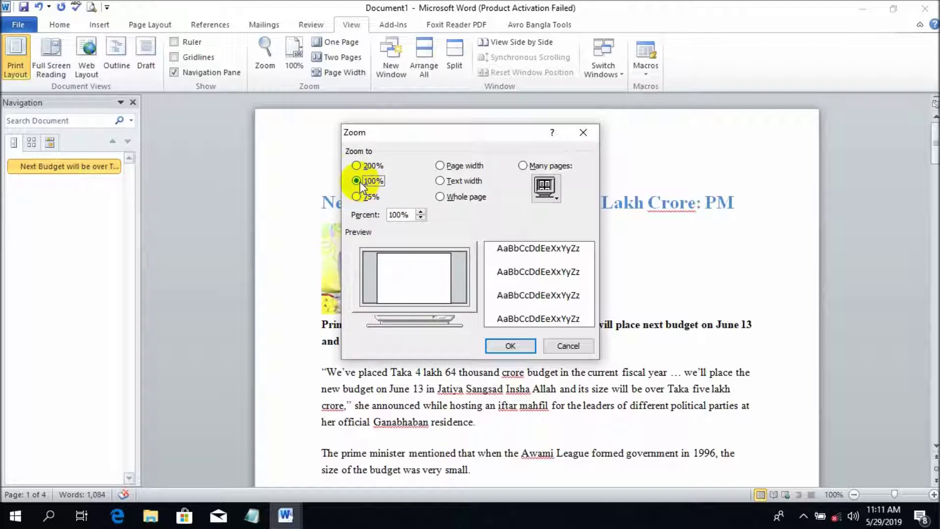
Step: Try the 200% and 100% presets, then apply Page width zoom at 133%
left_click(360, 166)
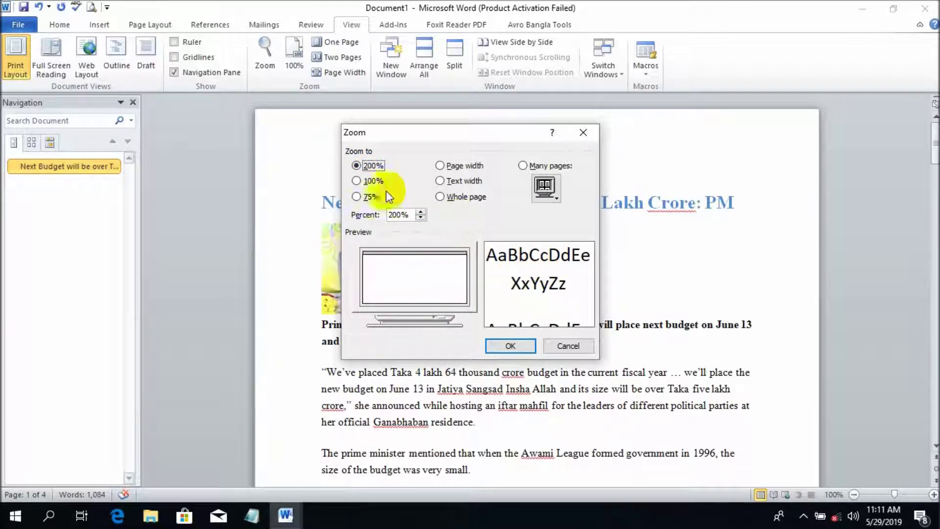
left_click(357, 181)
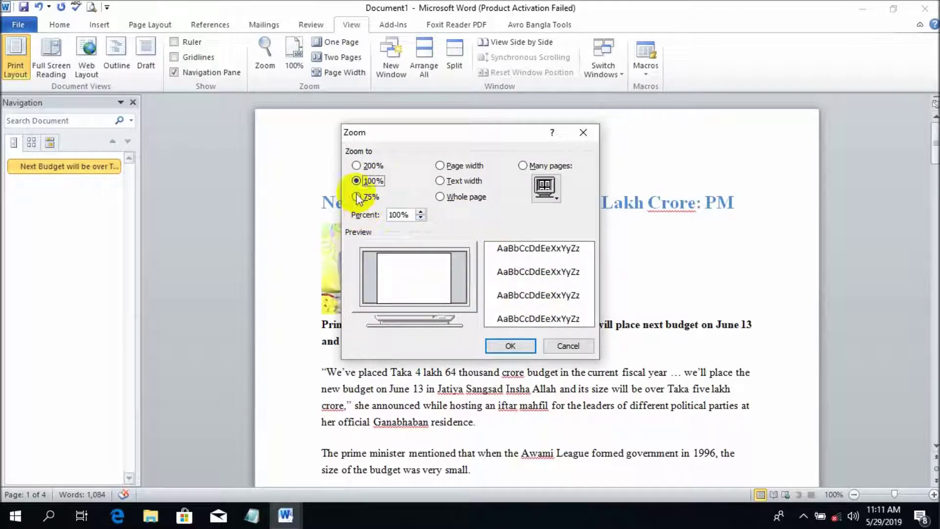
left_click(357, 166)
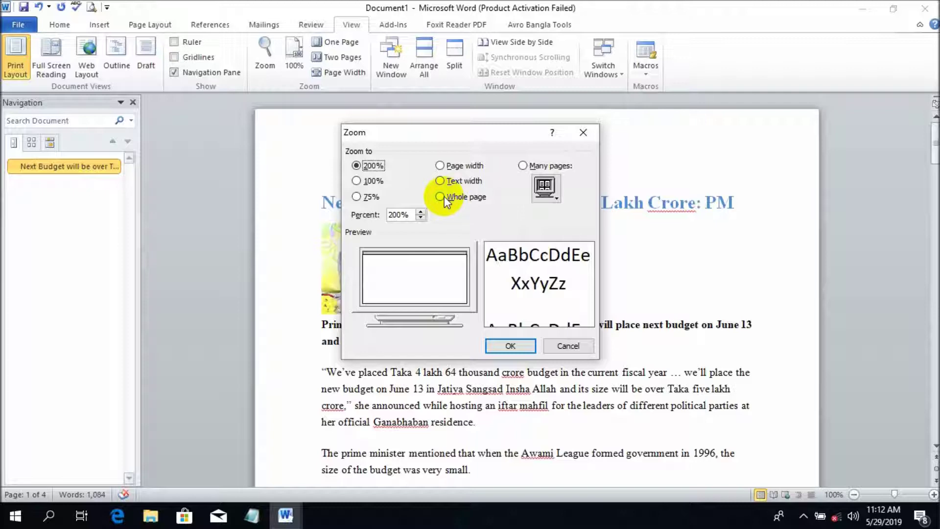
left_click(440, 166)
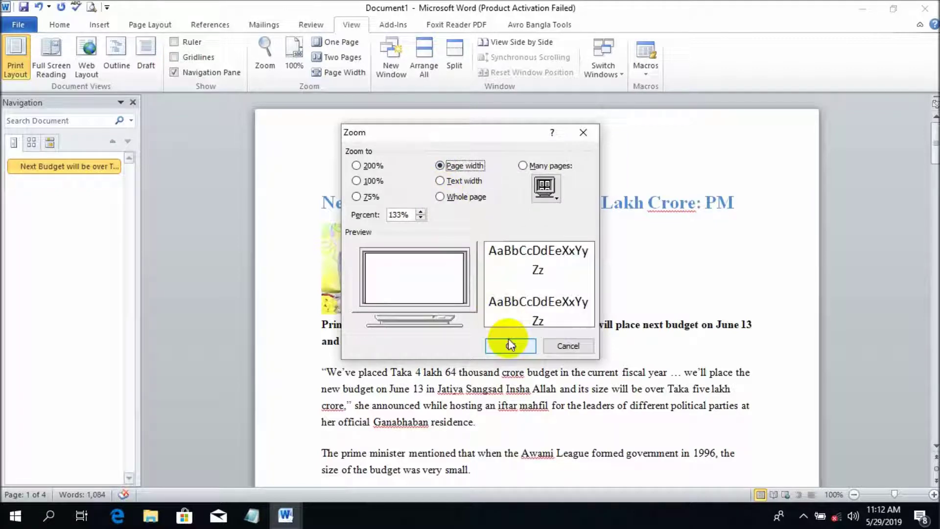
left_click(508, 341)
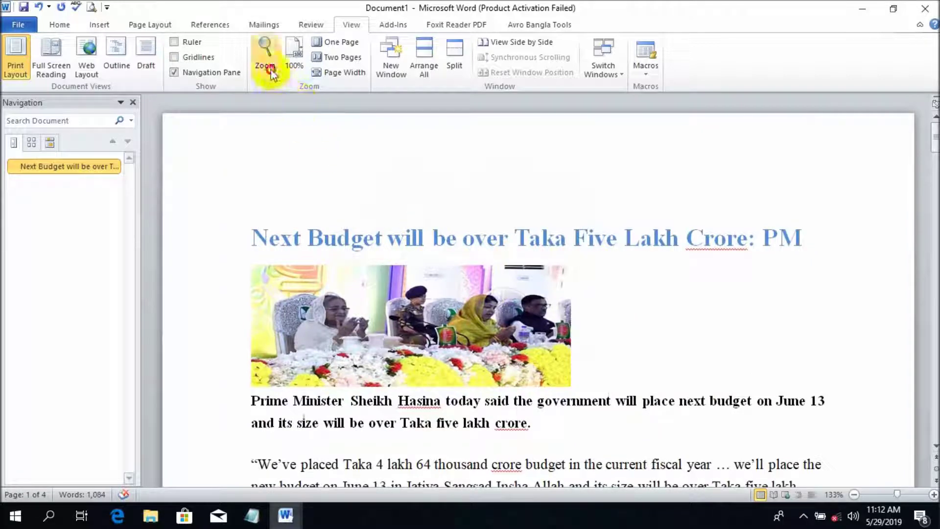
Step: Reopen Zoom, try Text width, then apply a 1 x 2 Many pages layout at 50%
left_click(264, 56)
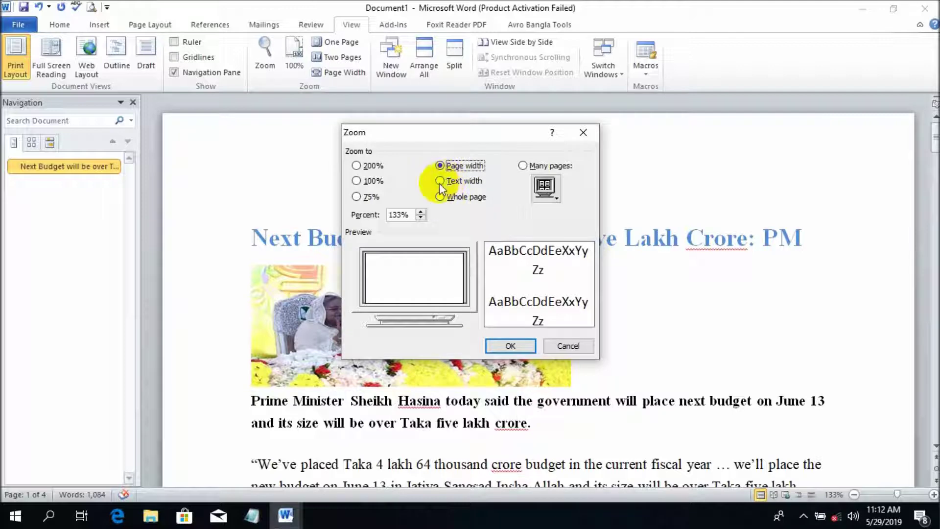
left_click(440, 181)
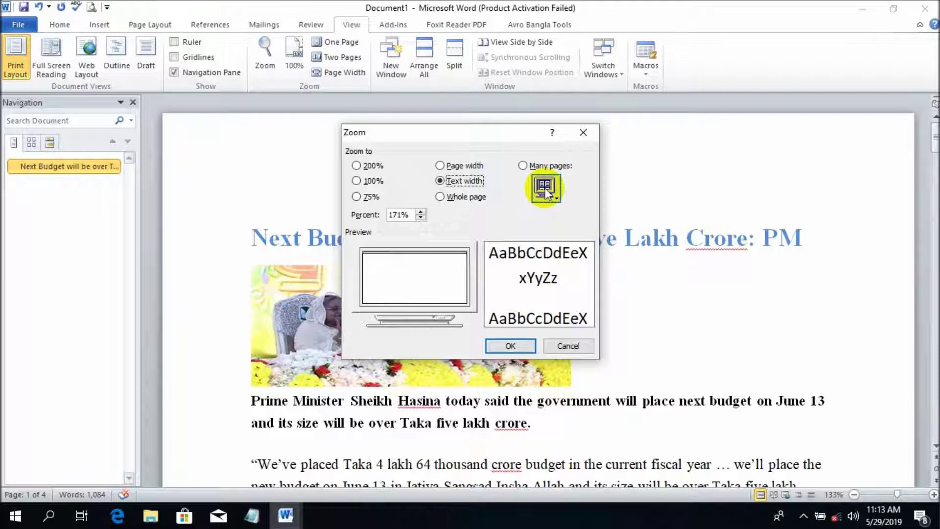
left_click(545, 189)
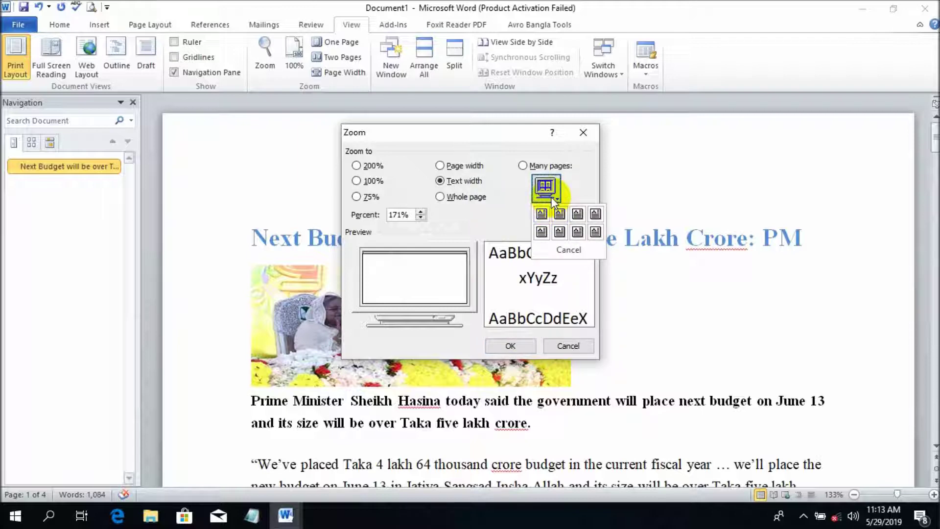
left_click(553, 197)
left_click(556, 199)
left_click(560, 213)
left_click(505, 343)
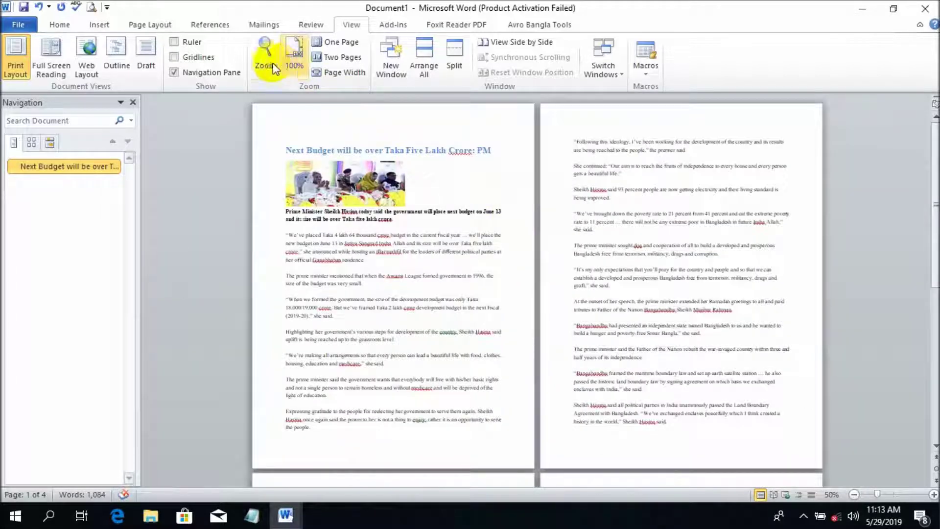
Step: Apply a 1 x 3 Many pages layout, showing three pages across at 45% zoom
left_click(267, 59)
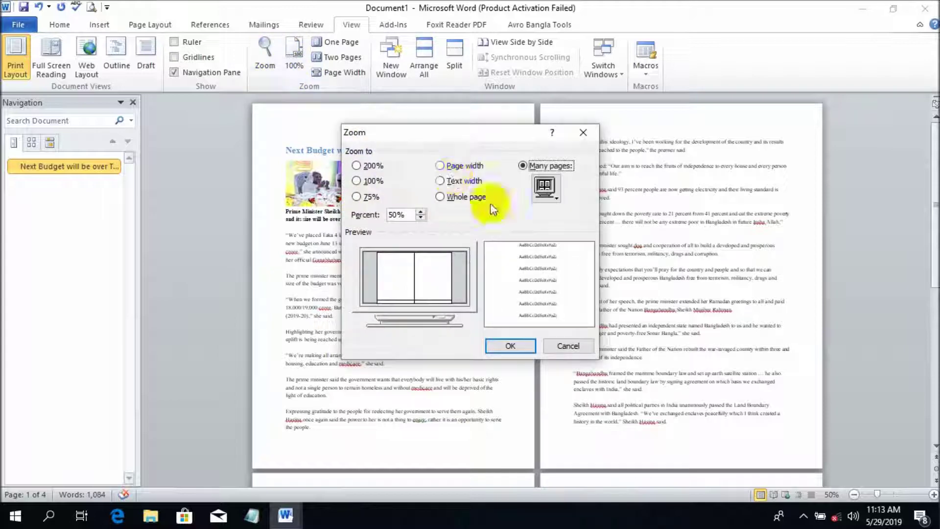
left_click(557, 198)
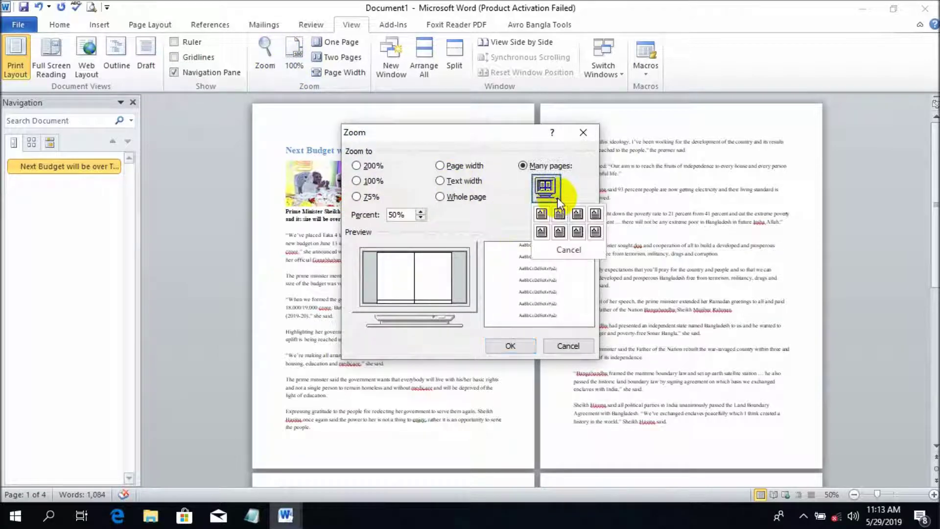
left_click(577, 215)
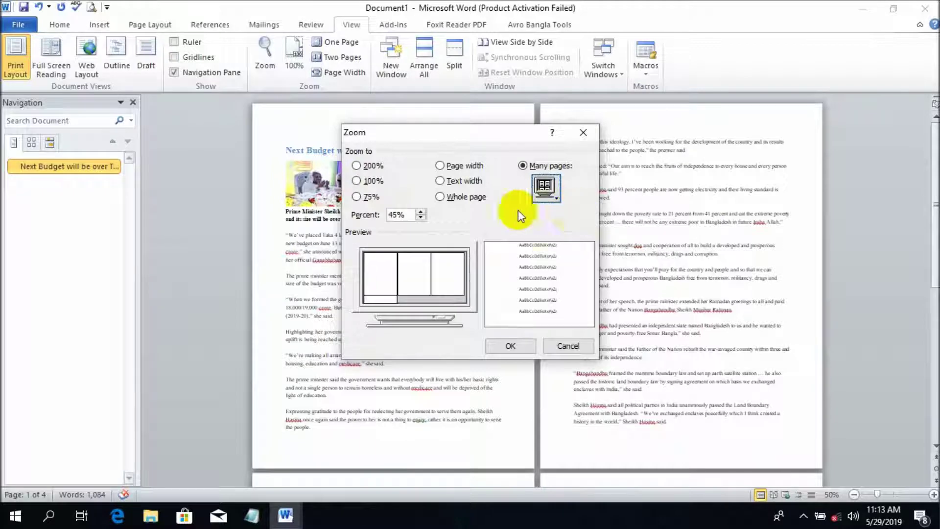
left_click(518, 347)
Step: Choose a wider Many pages layout so all four pages sit across at 25%
left_click(265, 64)
left_click(557, 197)
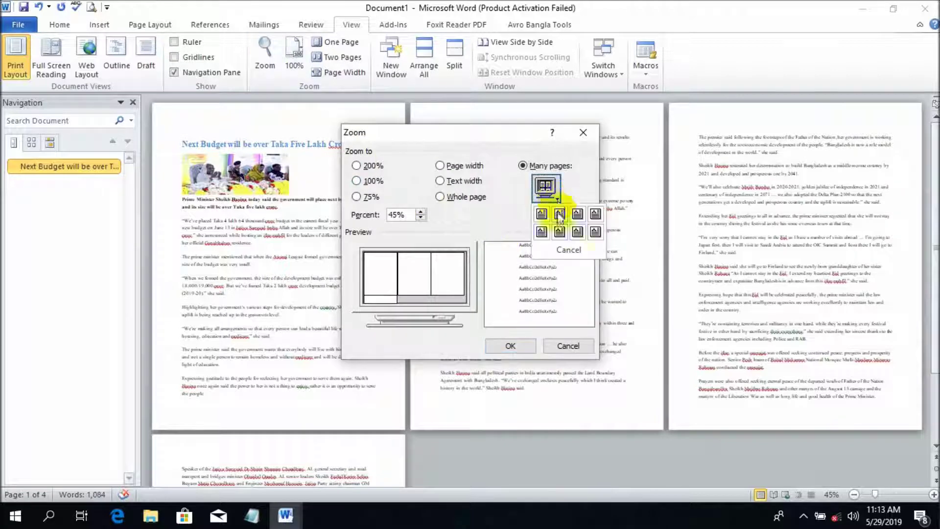
left_click(511, 346)
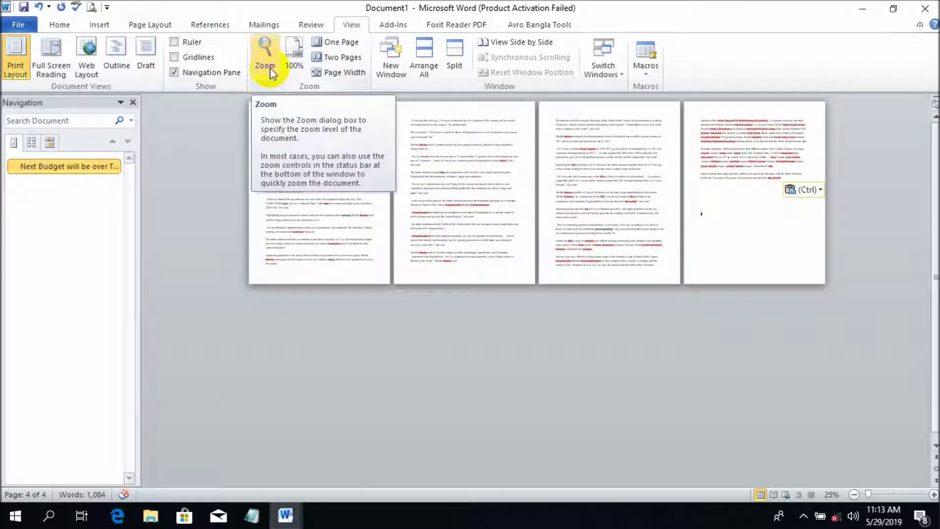
Step: Pick the 100% preset in the Zoom dialog and apply it, showing one page
left_click(270, 67)
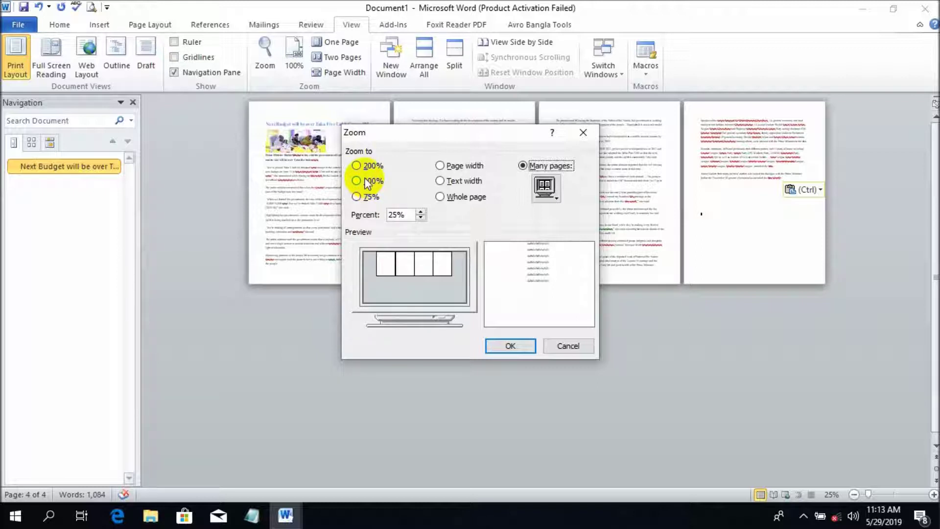
left_click(357, 182)
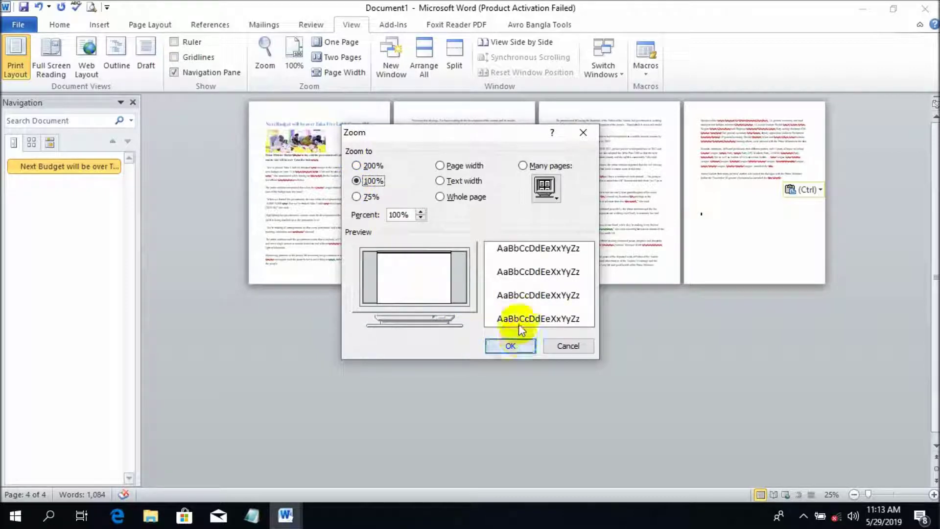
left_click(511, 343)
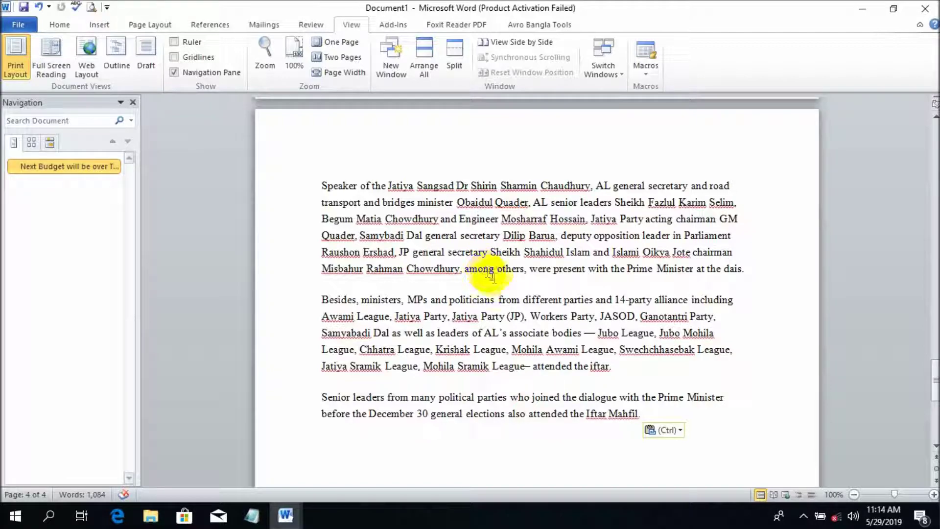
Step: Ctrl+scroll the mouse wheel in and out, settling the article at 90% zoom
scroll(483, 270, "up", 2, "ctrl")
scroll(487, 274, "up", 2, "ctrl")
scroll(495, 278, "up", 4, "ctrl")
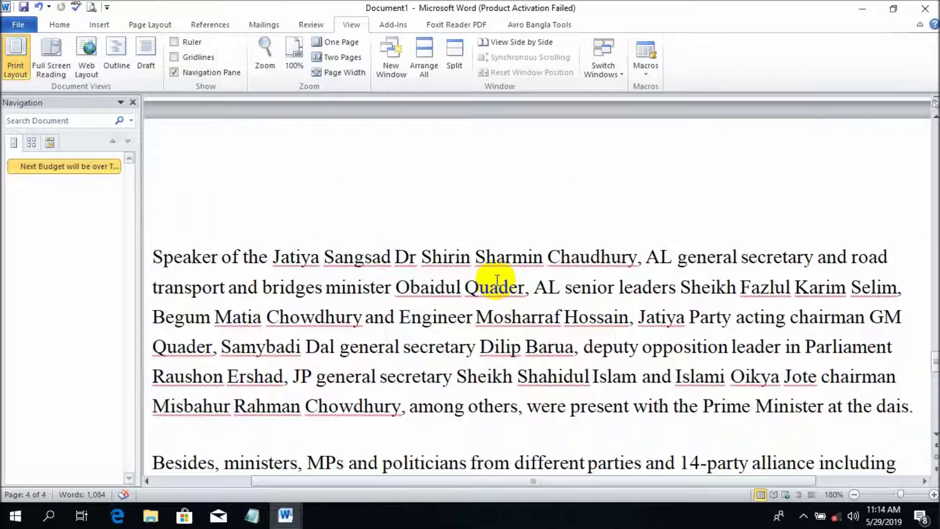
scroll(497, 280, "down", 8, "ctrl")
scroll(494, 278, "down", 4, "ctrl")
scroll(493, 276, "down", 1, "ctrl")
scroll(492, 274, "down", 4, "ctrl")
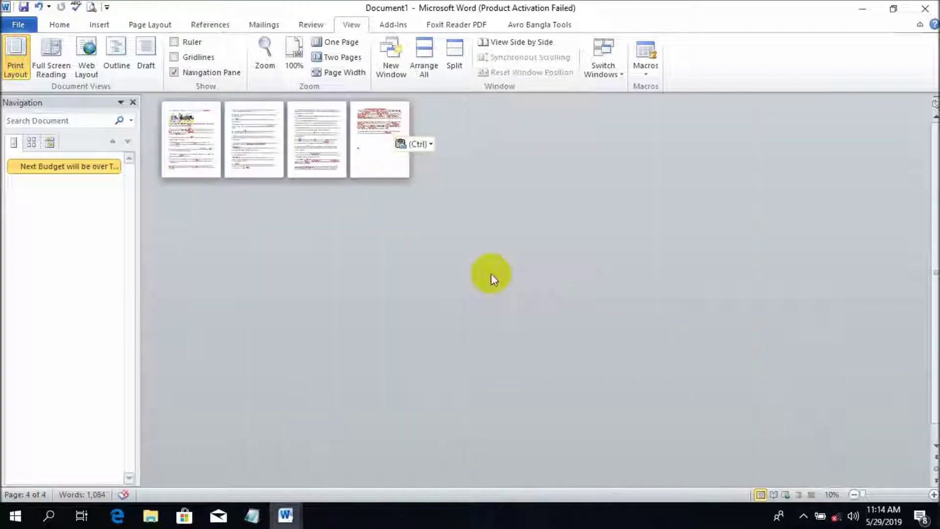
scroll(489, 274, "up", 5, "ctrl")
scroll(489, 271, "down", 3, "ctrl")
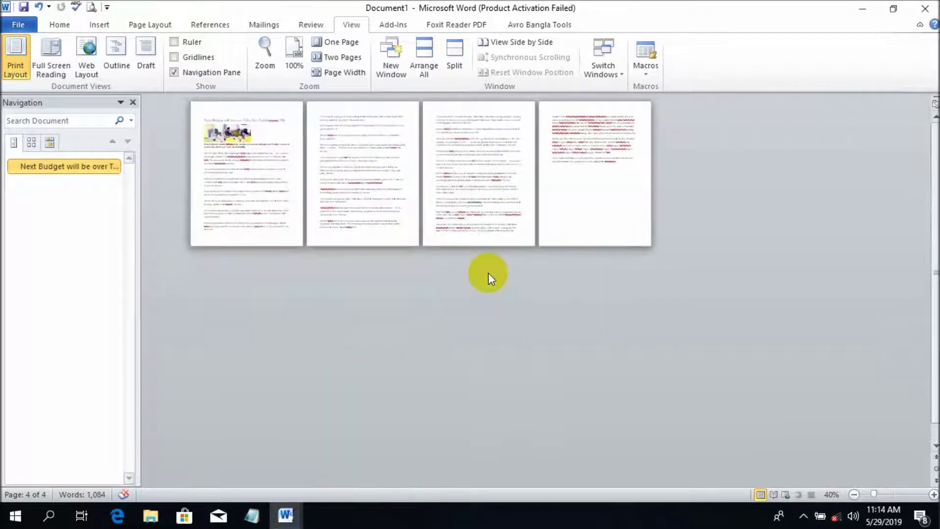
scroll(488, 273, "down", 1, "ctrl")
scroll(488, 274, "up", 4, "ctrl")
scroll(489, 272, "up", 1, "ctrl")
scroll(488, 273, "up", 2, "ctrl")
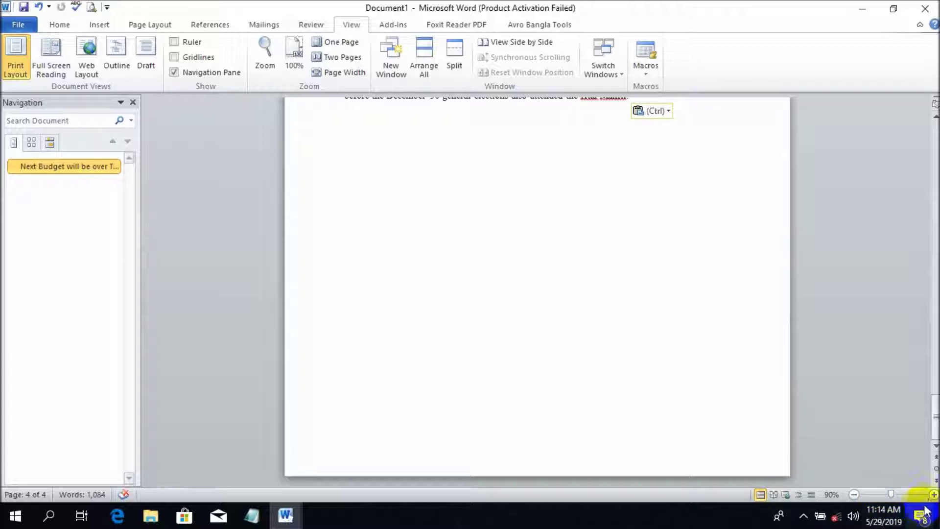
Step: Zoom in step by step with the status-bar Zoom In button up to 200%
left_click(935, 495)
left_click(934, 495)
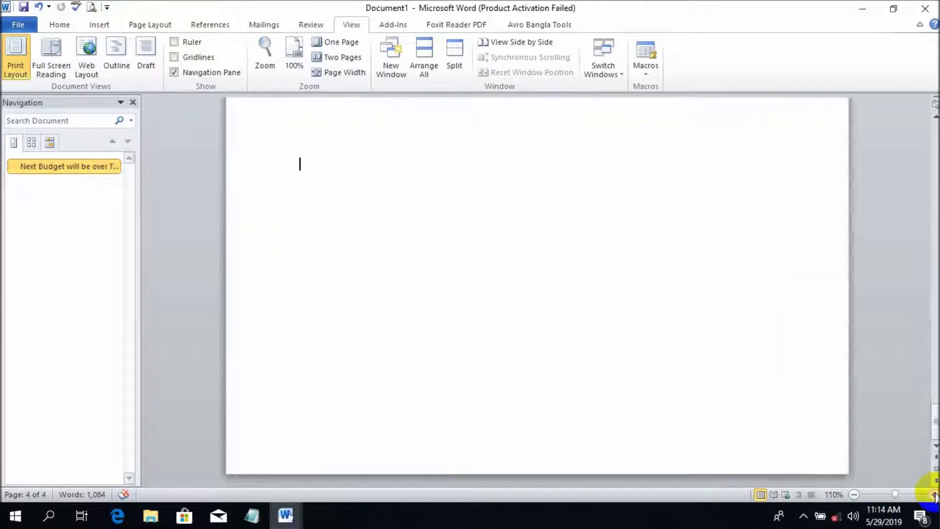
left_click(935, 494)
left_click(934, 495)
left_click(934, 495)
left_click(934, 494)
left_click(934, 495)
left_click(935, 495)
left_click(935, 494)
left_click(934, 495)
left_click(934, 495)
Step: Zoom out repeatedly with the status-bar Zoom Out button until pages show as thumbnails
left_click(854, 494)
left_click(855, 495)
left_click(855, 495)
left_click(854, 494)
left_click(855, 494)
left_click(855, 495)
left_click(855, 494)
left_click(855, 495)
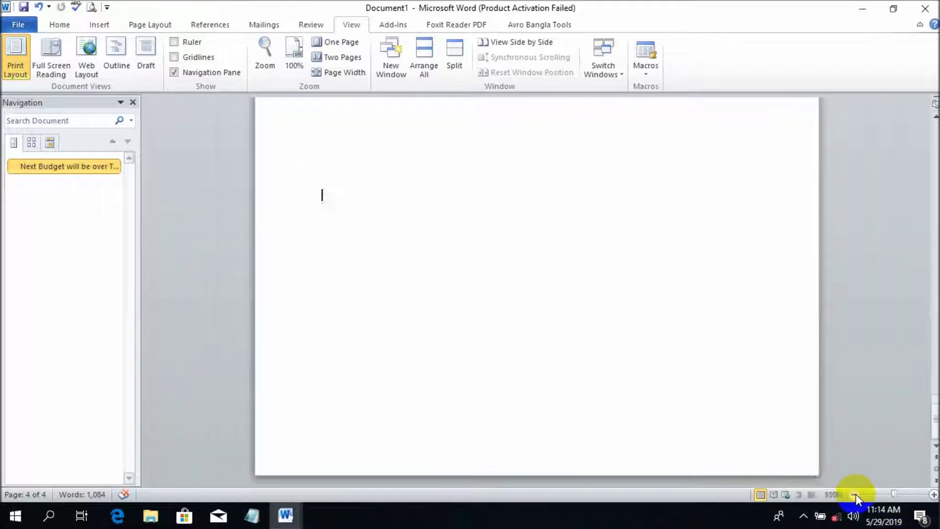
left_click(854, 494)
left_click(855, 495)
left_click(855, 495)
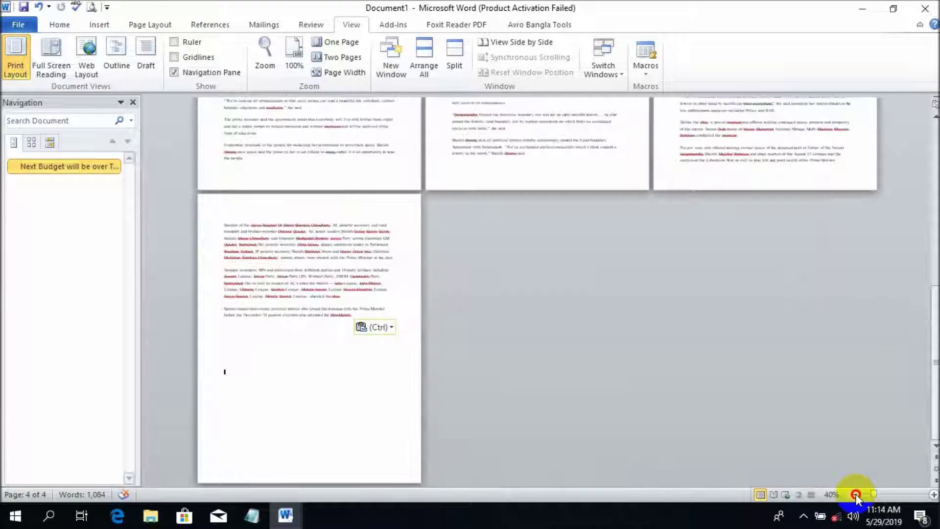
left_click(855, 495)
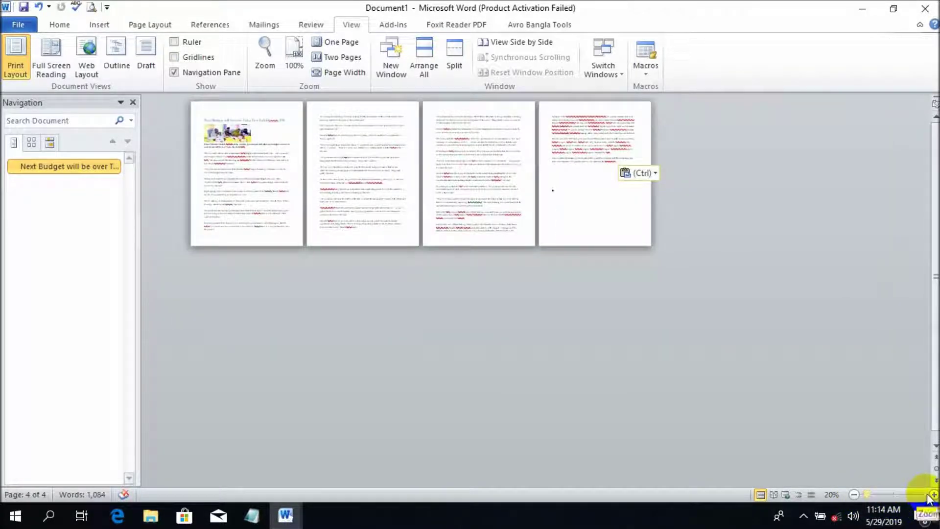
Step: Zoom back in to two readable pages at 60%, then Ctrl+scroll to 30% with all four pages in a row
left_click(933, 494)
left_click(934, 495)
left_click(934, 495)
left_click(933, 494)
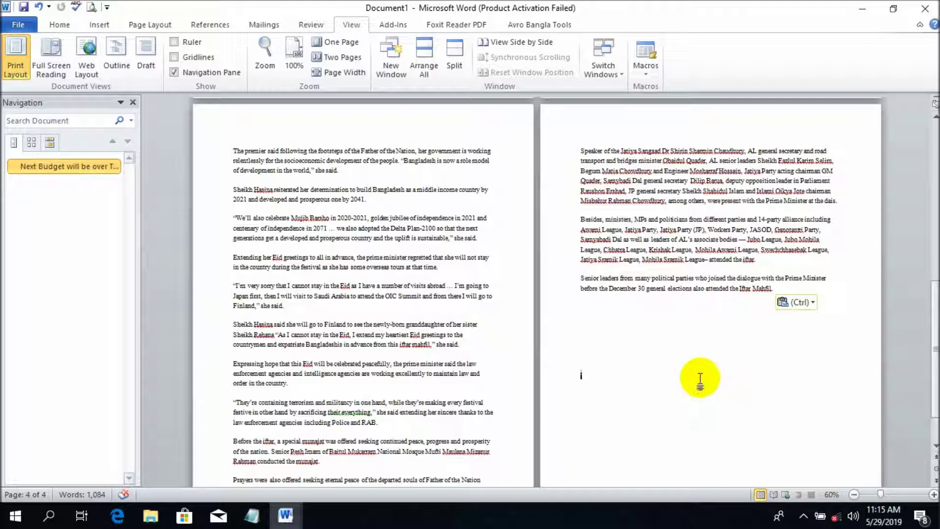
scroll(693, 377, "up", 3, "ctrl")
scroll(683, 363, "up", 2, "ctrl")
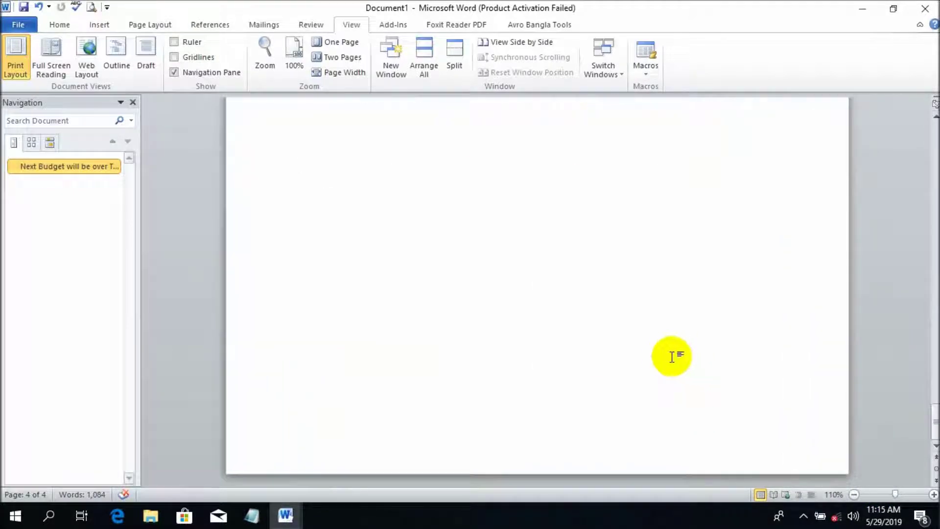
scroll(669, 355, "up", 1)
scroll(657, 344, "up", 1)
scroll(655, 338, "down", 2)
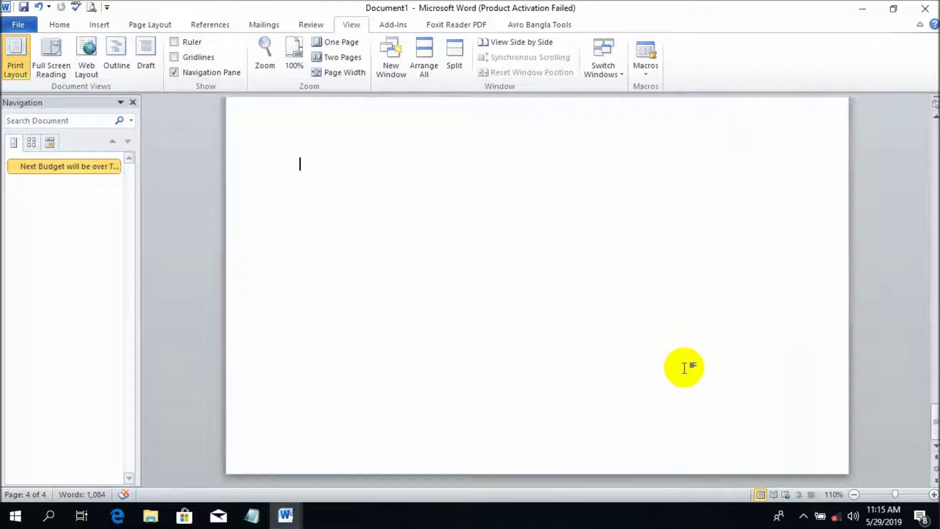
scroll(705, 347, "down", 5, "ctrl")
scroll(701, 342, "down", 3, "ctrl")
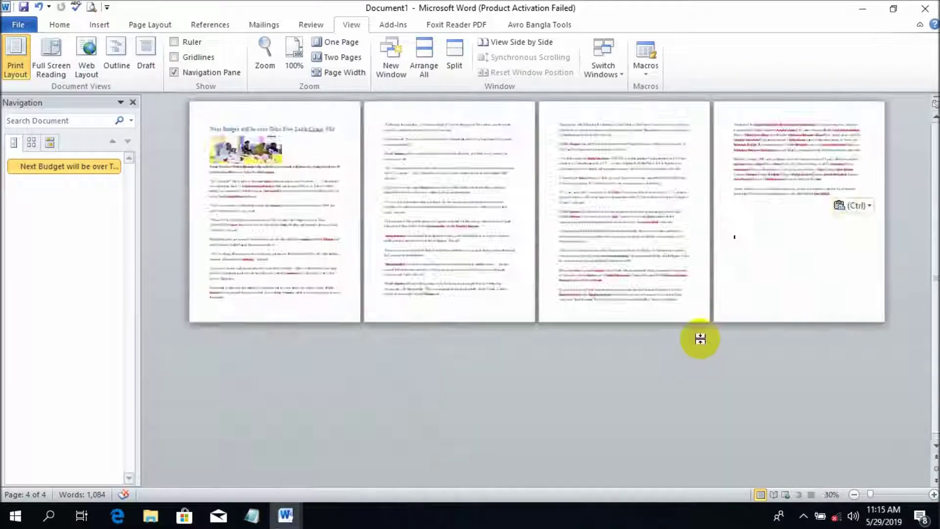